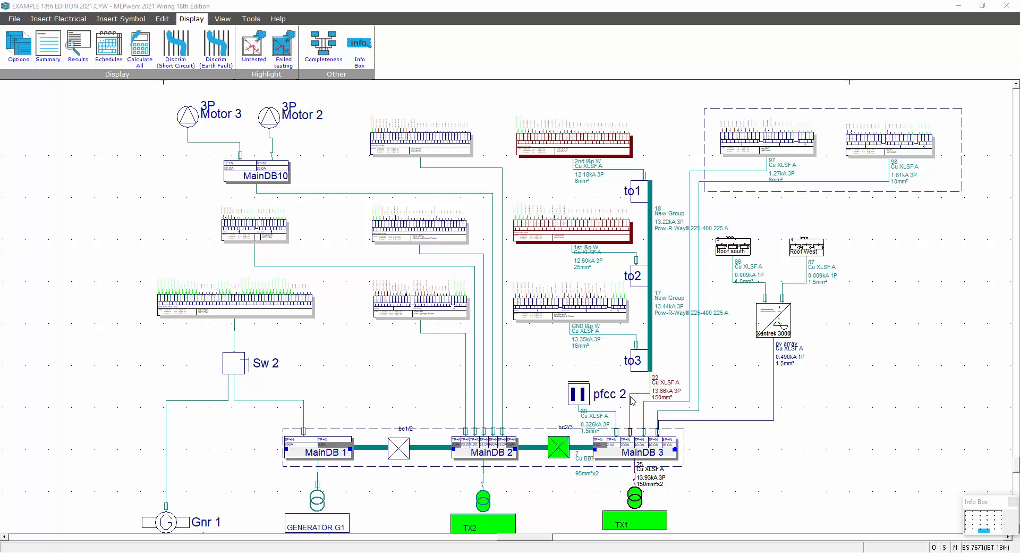
- Check the calculation results of Cable 22, which feeds the busbar riser from MainDB 3
{"action": "left_click", "coordinate": [73, 46]}
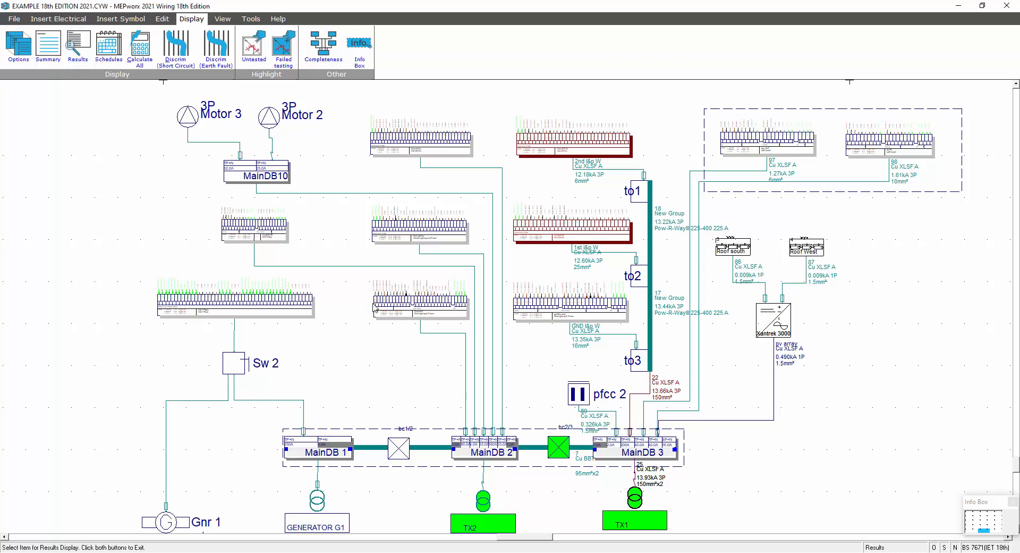
{"action": "left_click", "coordinate": [638, 395]}
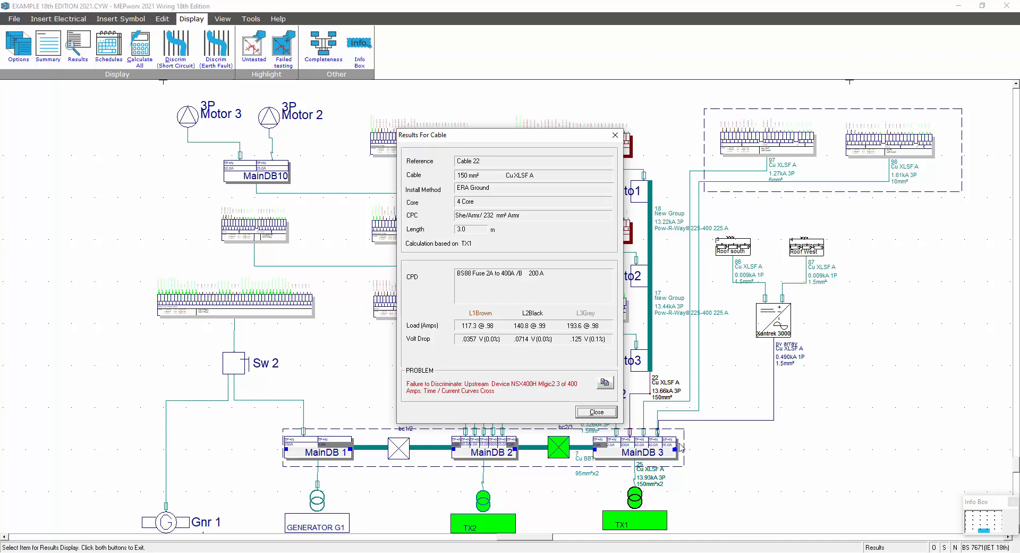
{"action": "left_click", "coordinate": [596, 412]}
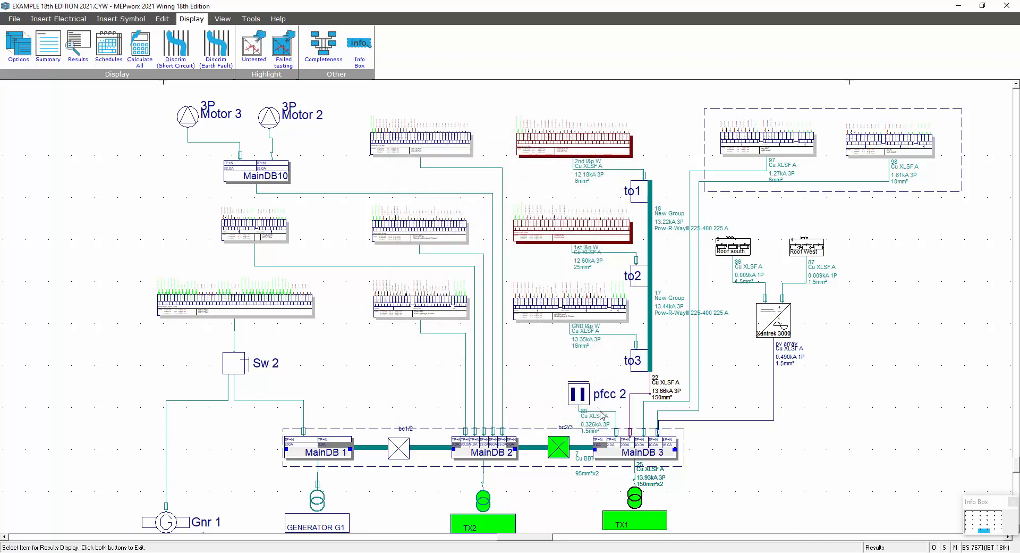
- In a short-circuit discrimination check of the 2nd L&P W board, set the NSX400H Mlgic2.3's ir to 1.00 and im to 8.0
{"action": "left_click", "coordinate": [177, 46]}
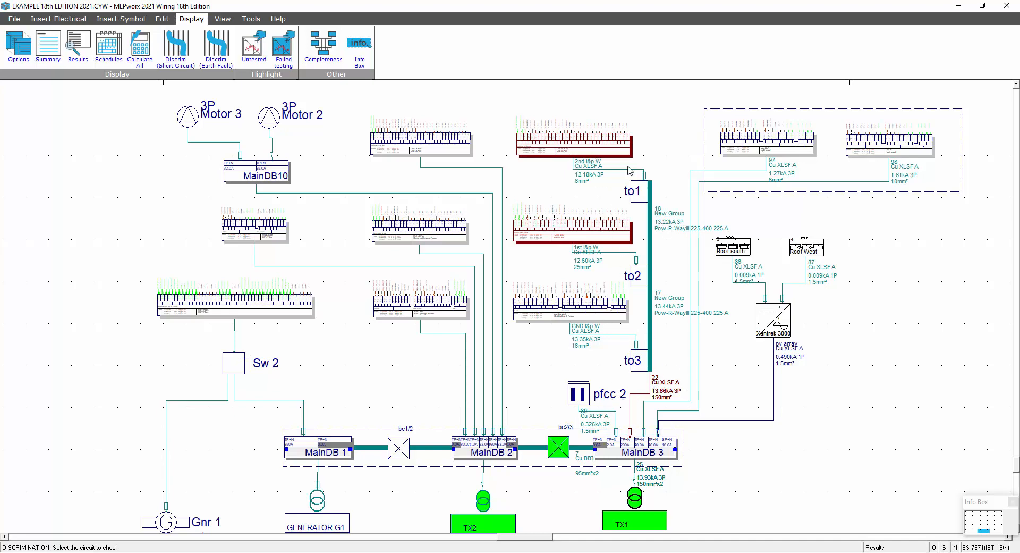
{"action": "left_click", "coordinate": [590, 146]}
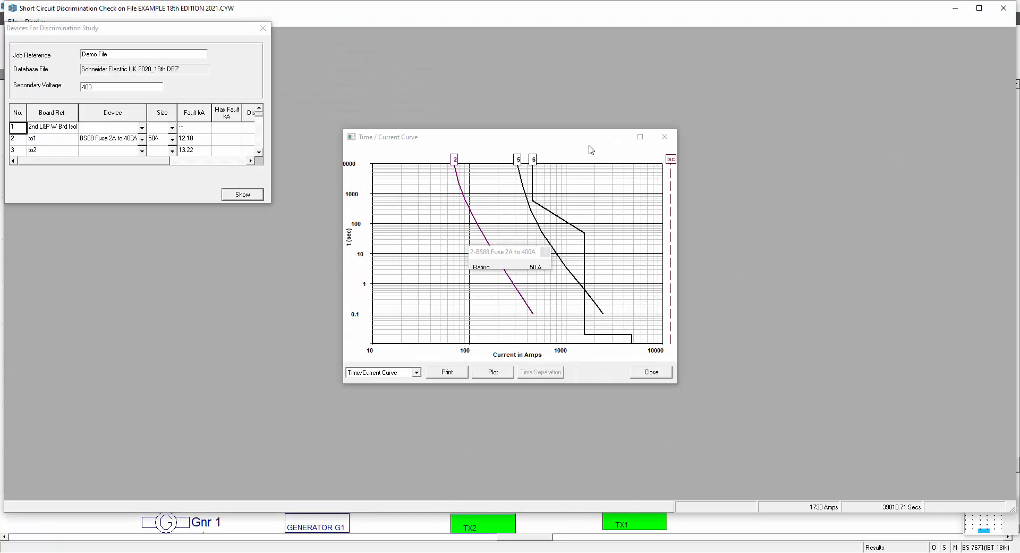
{"action": "left_click", "coordinate": [533, 160]}
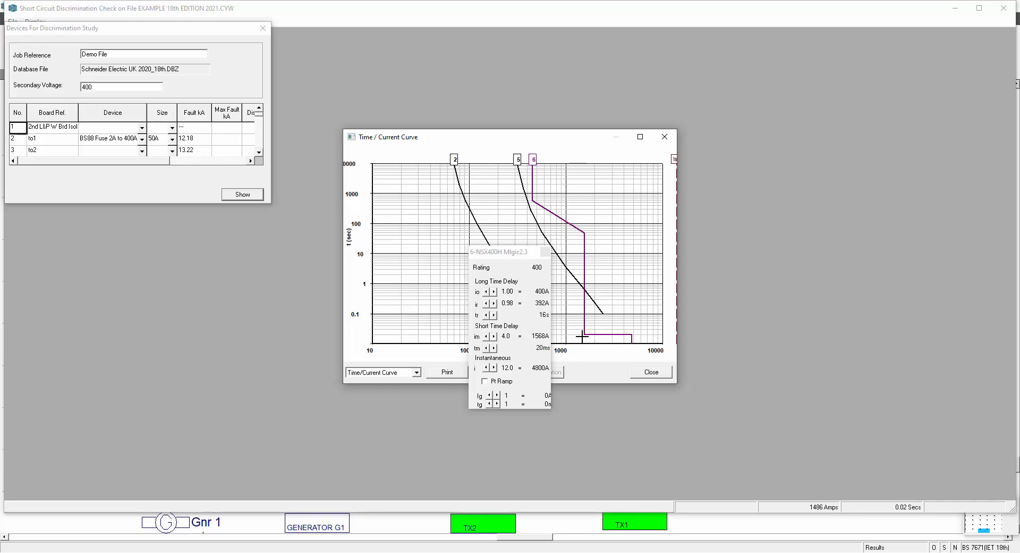
{"action": "left_click", "coordinate": [494, 303]}
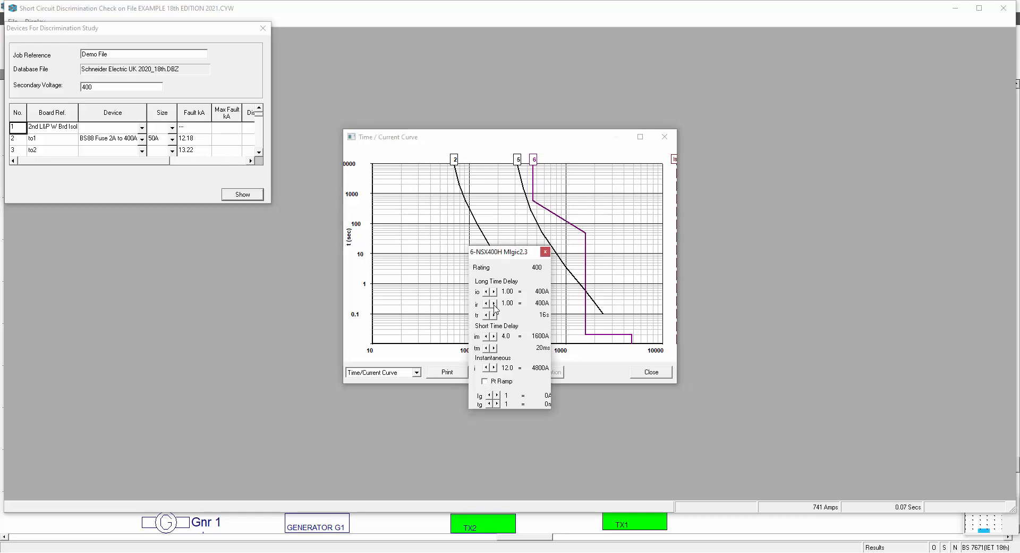
{"action": "left_click", "coordinate": [494, 337]}
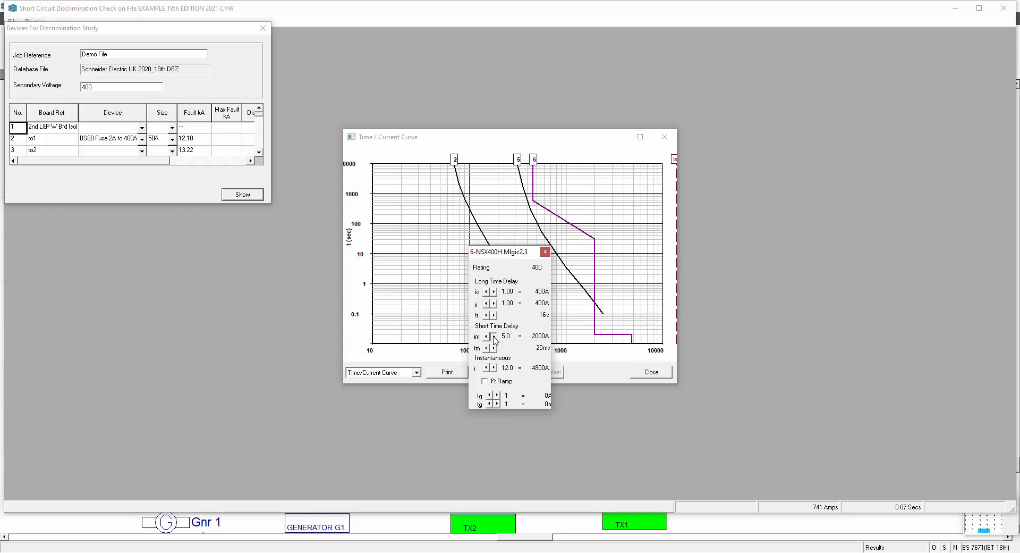
{"action": "left_click", "coordinate": [493, 336]}
{"action": "left_click", "coordinate": [494, 337]}
{"action": "left_click", "coordinate": [494, 337]}
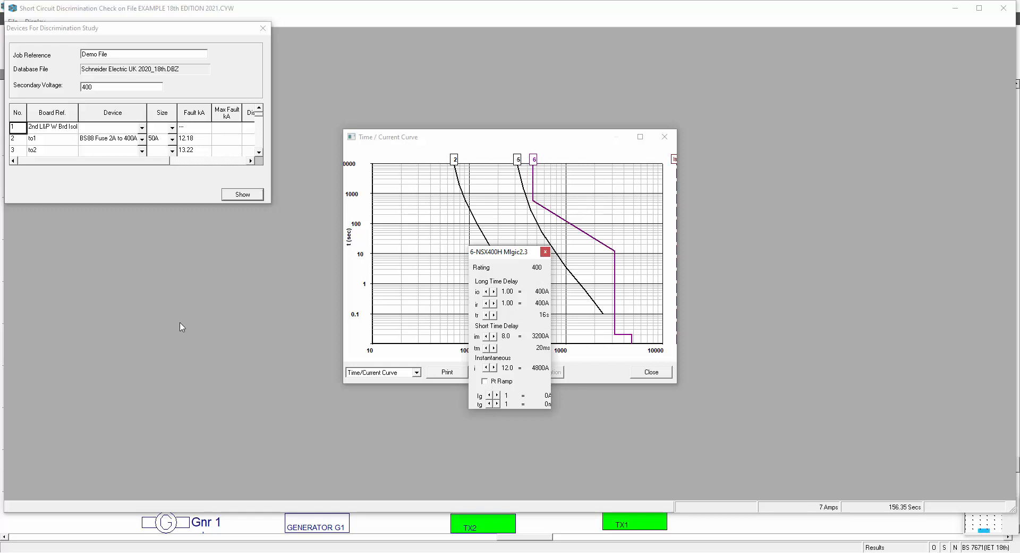
- Review the alternative devices offered for TX1 in the discrimination study, keeping NSX400H Mlgic2.3
{"action": "left_click", "coordinate": [259, 153]}
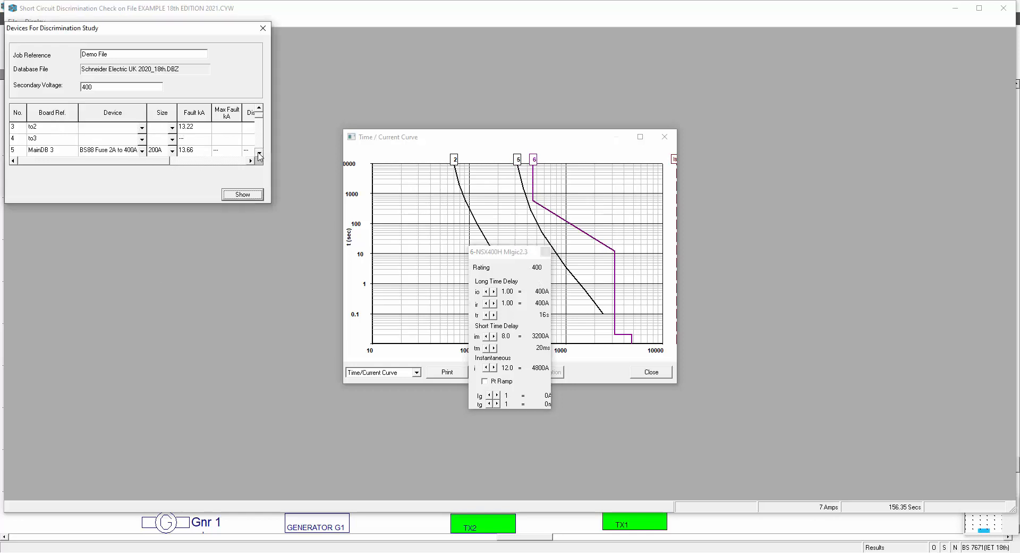
{"action": "left_click", "coordinate": [259, 153]}
{"action": "left_click", "coordinate": [103, 151]}
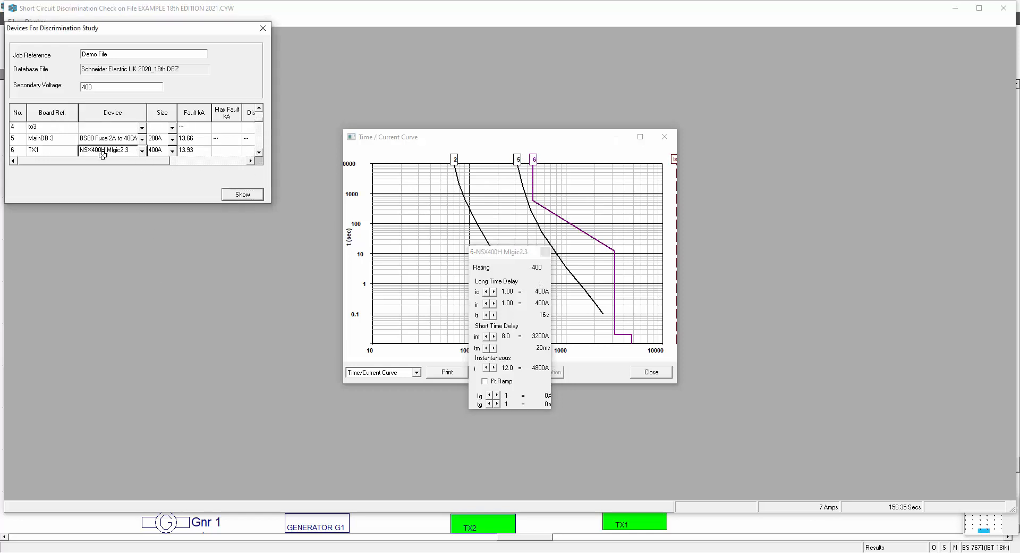
{"action": "left_click", "coordinate": [143, 154]}
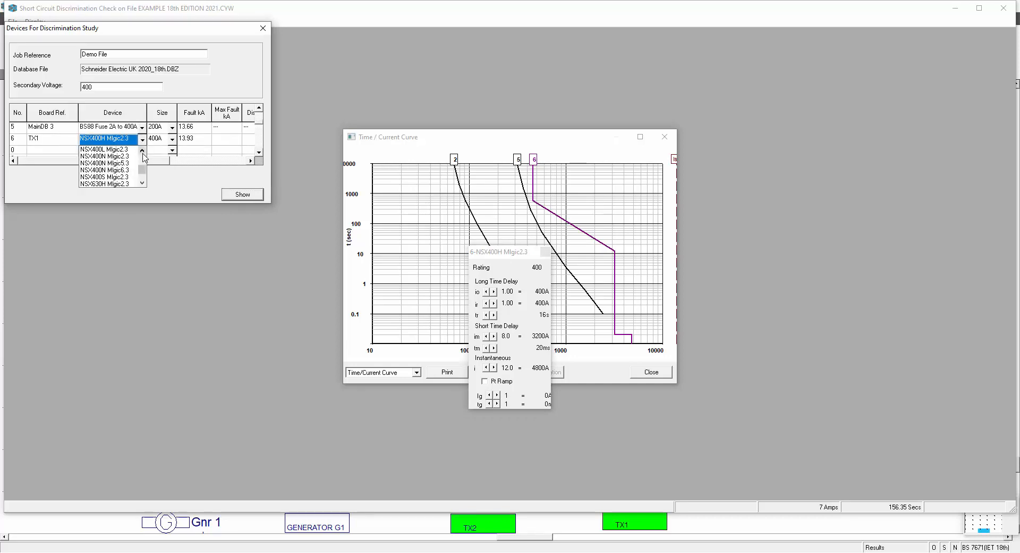
{"action": "left_click", "coordinate": [124, 141]}
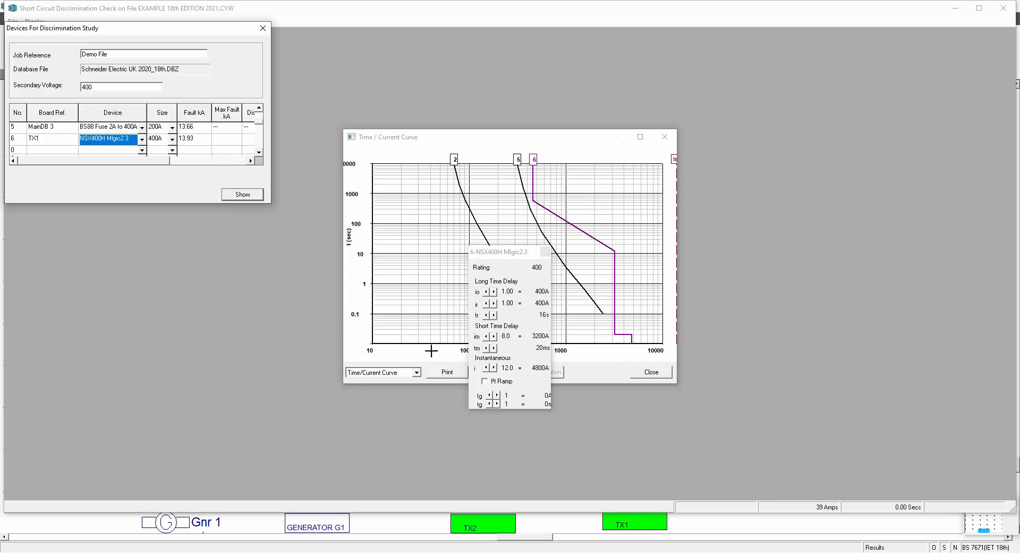
- Deselect the curve, then close the time/current curve and leave the short-circuit discrimination study
{"action": "left_click", "coordinate": [423, 276]}
{"action": "left_click", "coordinate": [423, 276]}
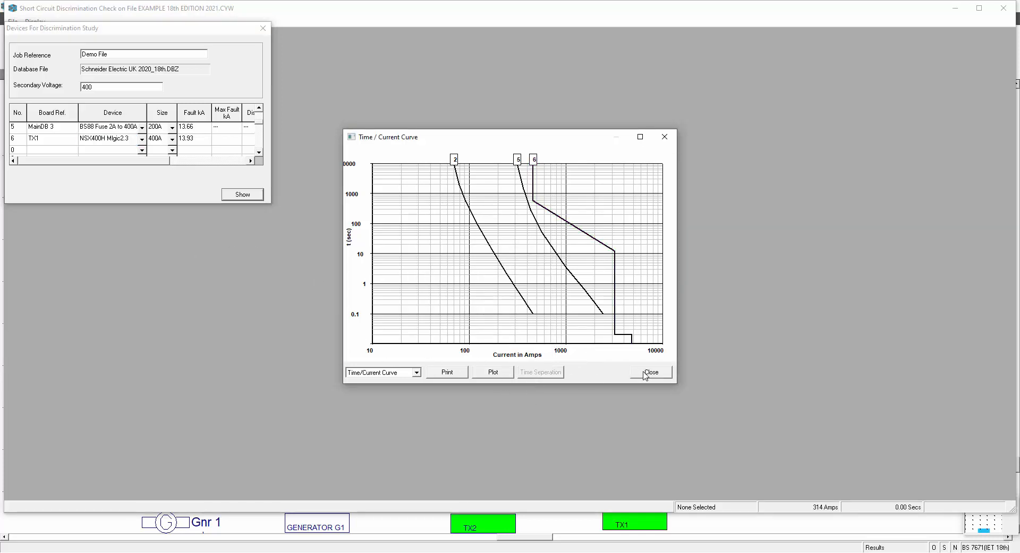
{"action": "left_click", "coordinate": [641, 373]}
{"action": "left_click", "coordinate": [542, 317]}
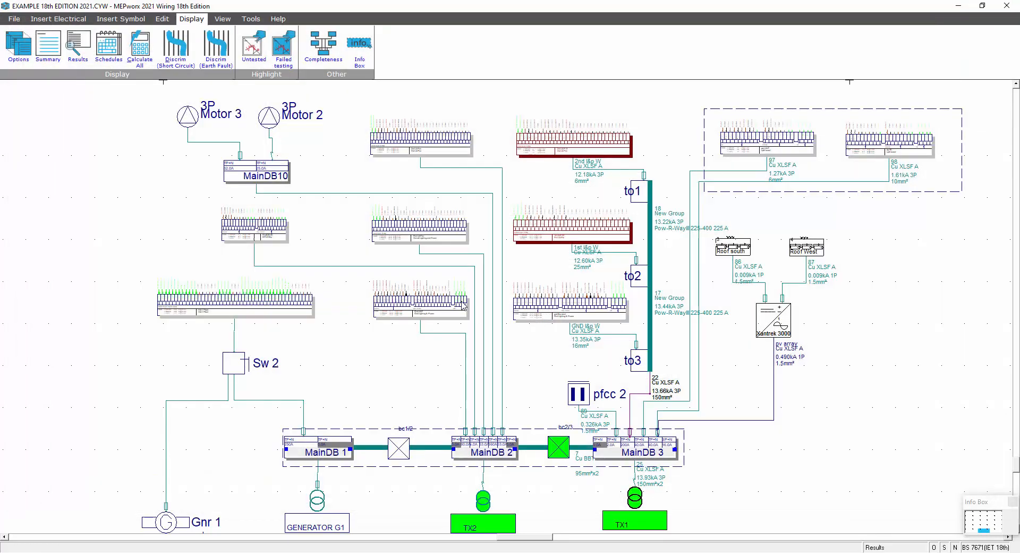
- Calculate the whole main system from the TX1 supply point
{"action": "left_click", "coordinate": [137, 54]}
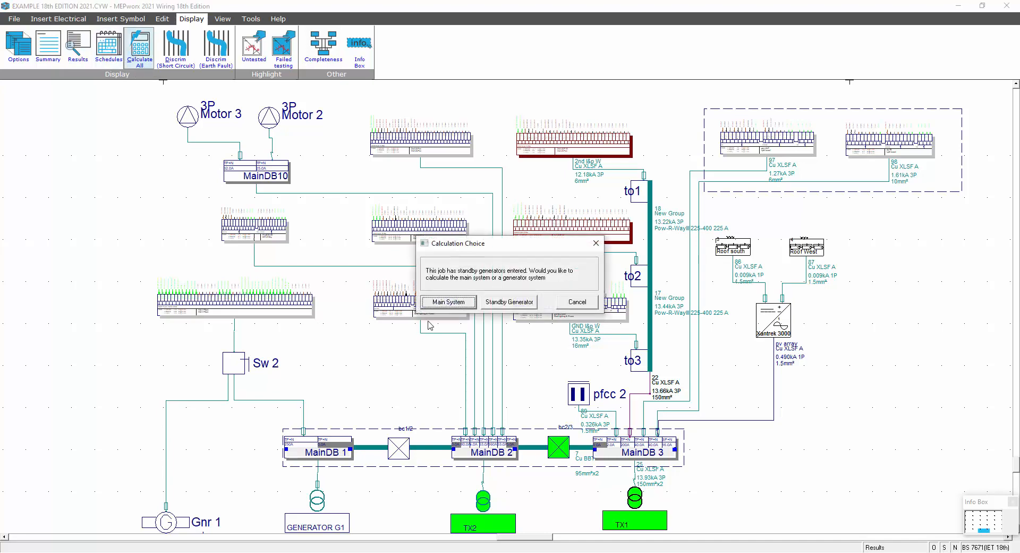
{"action": "left_click", "coordinate": [430, 303]}
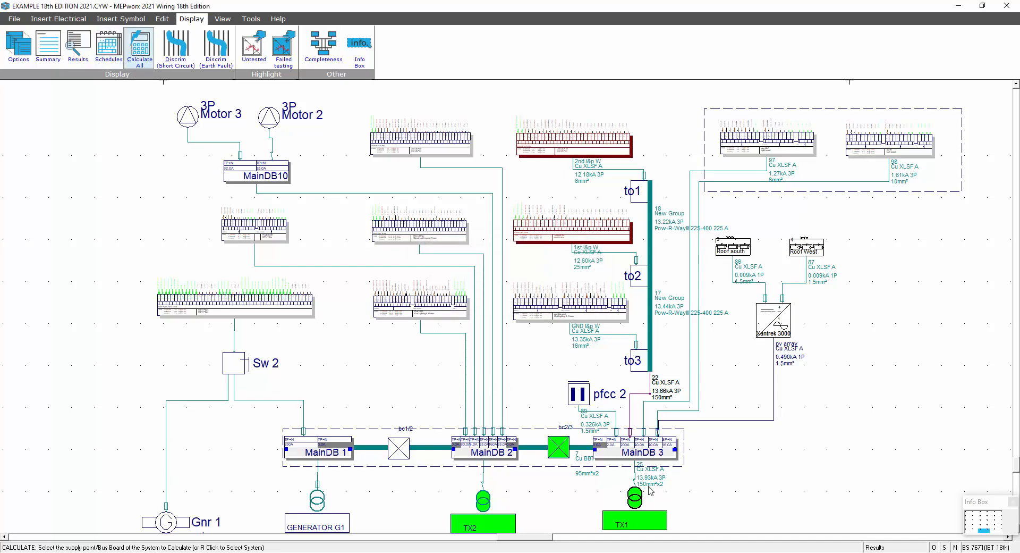
{"action": "left_click", "coordinate": [634, 500]}
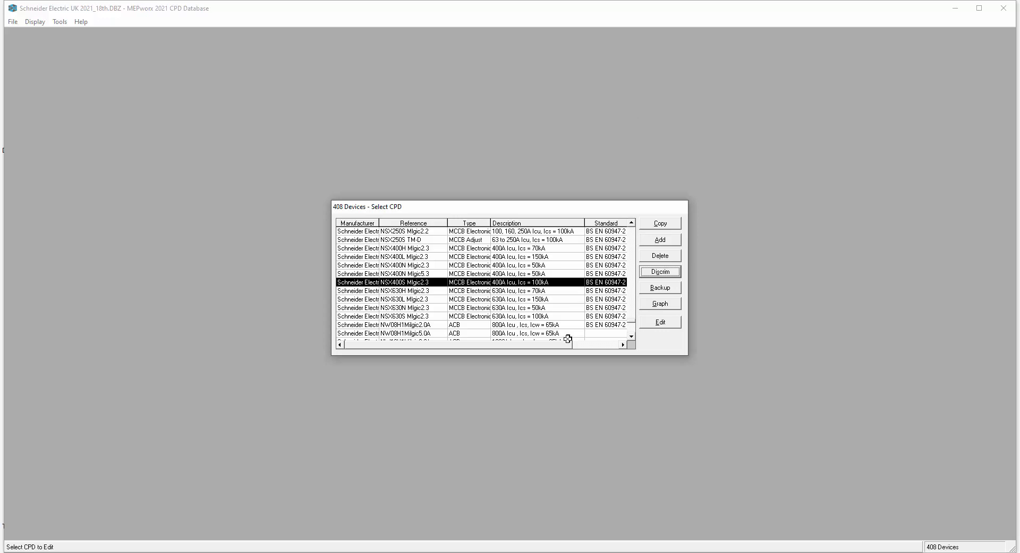
- In the MEPworx 2021 CPD Database, examine the NSX400S Mlgic2.3's discrimination data against downstream iC60H and iC60N devices
{"action": "left_click", "coordinate": [409, 282]}
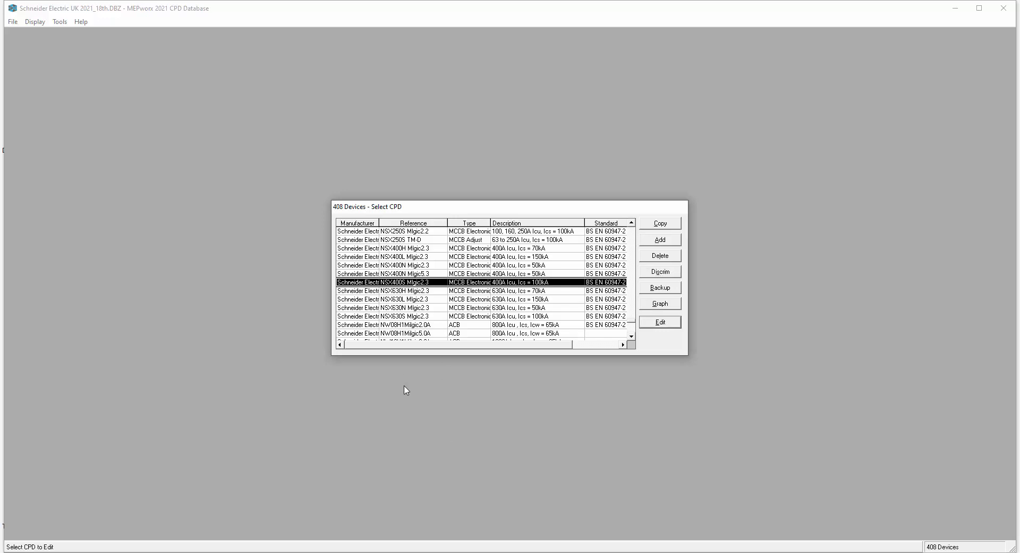
{"action": "left_click", "coordinate": [657, 276]}
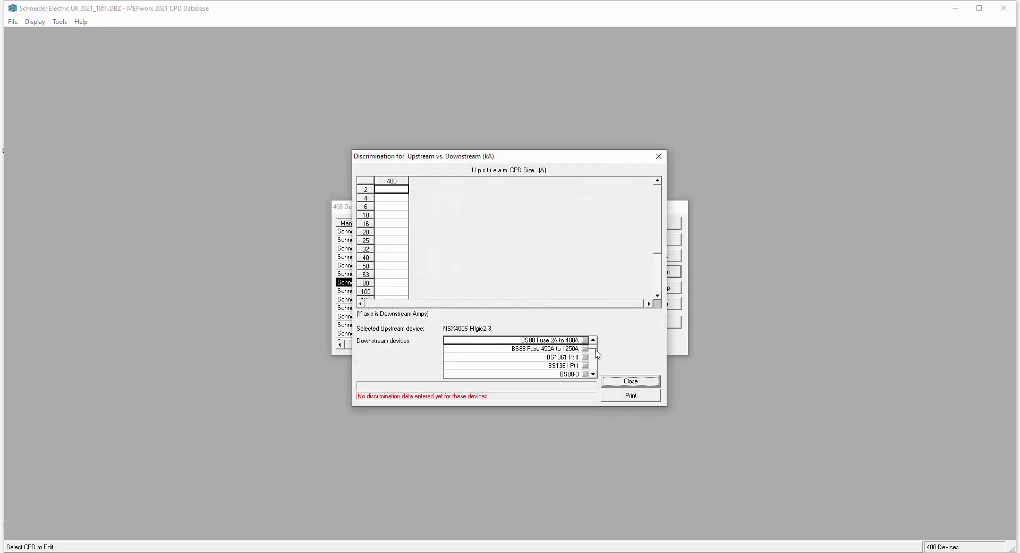
{"action": "left_click_drag", "start_coordinate": [594, 349], "coordinate": [578, 454]}
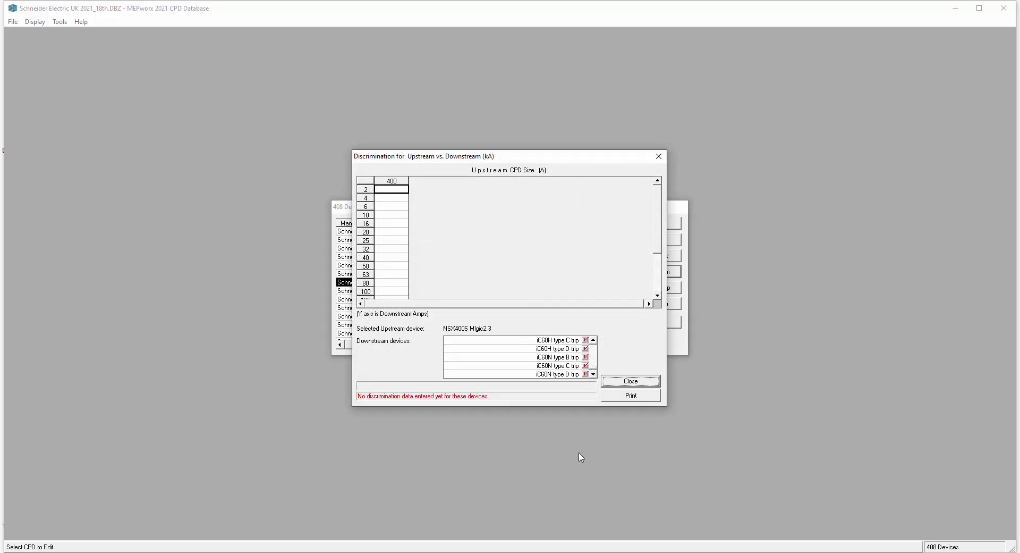
{"action": "left_click", "coordinate": [570, 339]}
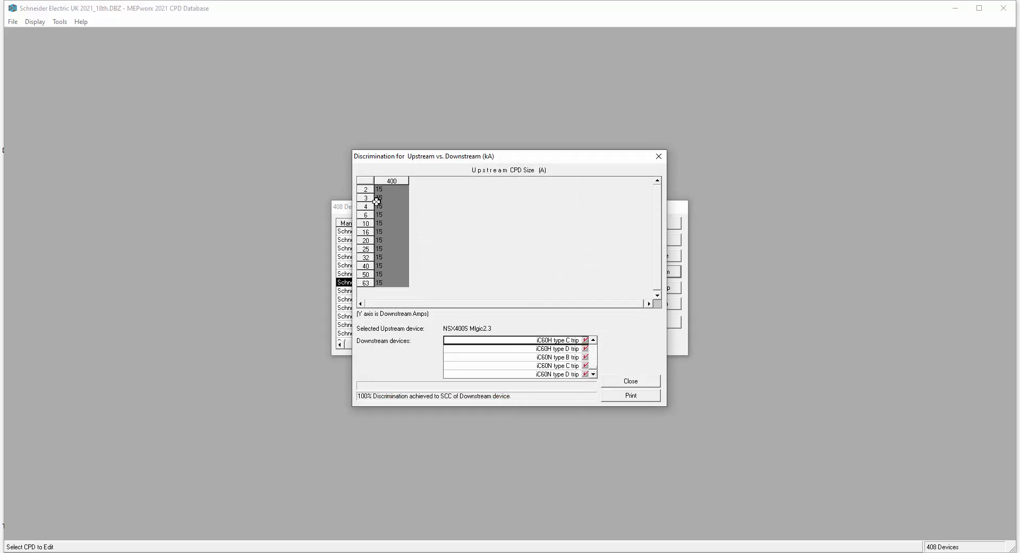
{"action": "left_click", "coordinate": [541, 349]}
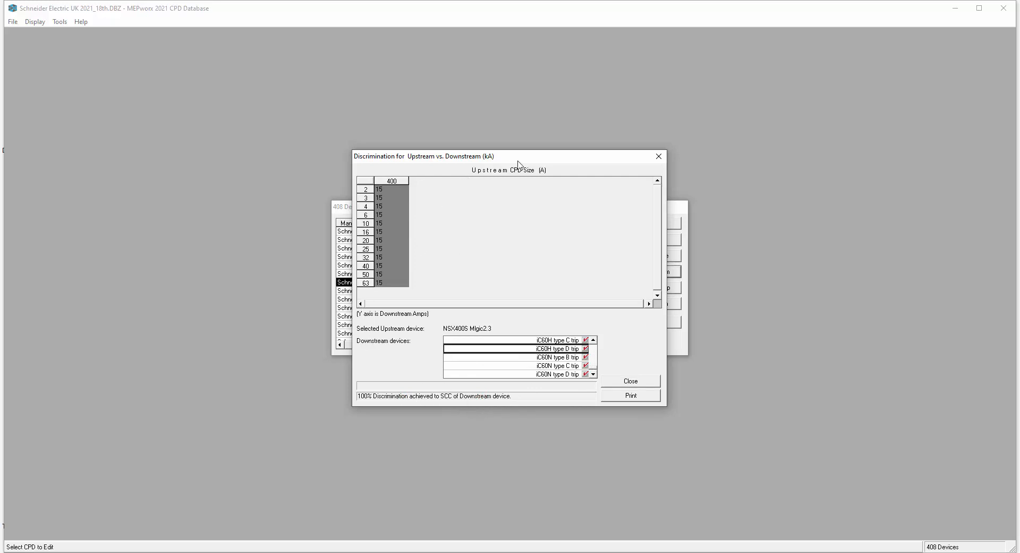
{"action": "left_click_drag", "start_coordinate": [521, 160], "coordinate": [617, 154]}
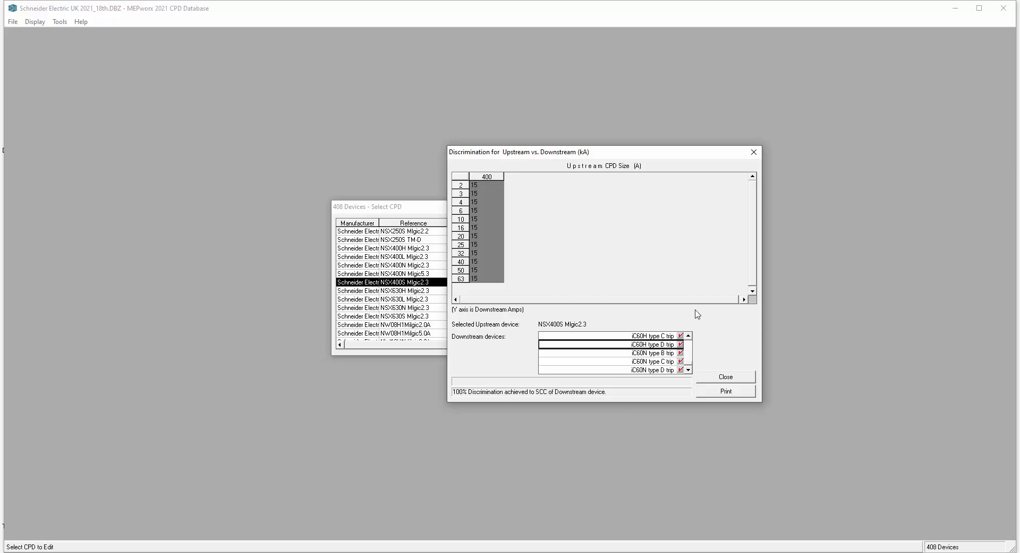
{"action": "left_click", "coordinate": [655, 367]}
{"action": "left_click", "coordinate": [663, 337]}
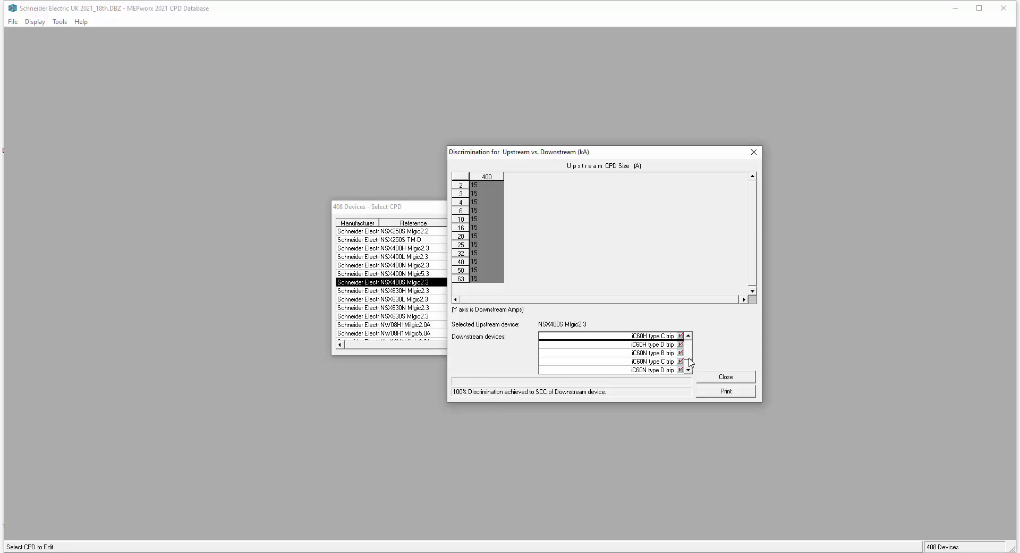
- Examine the NSX400S Mlgic2.3's discrimination limits against the downstream NSX250H TM-D for all its ratings
{"action": "left_click", "coordinate": [689, 370]}
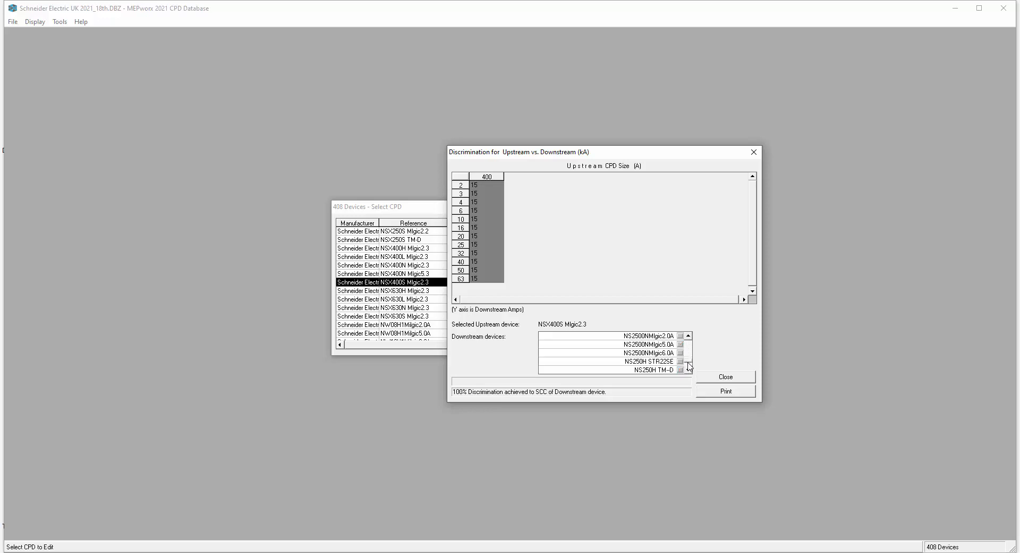
{"action": "left_click", "coordinate": [689, 370]}
{"action": "left_click", "coordinate": [661, 353]}
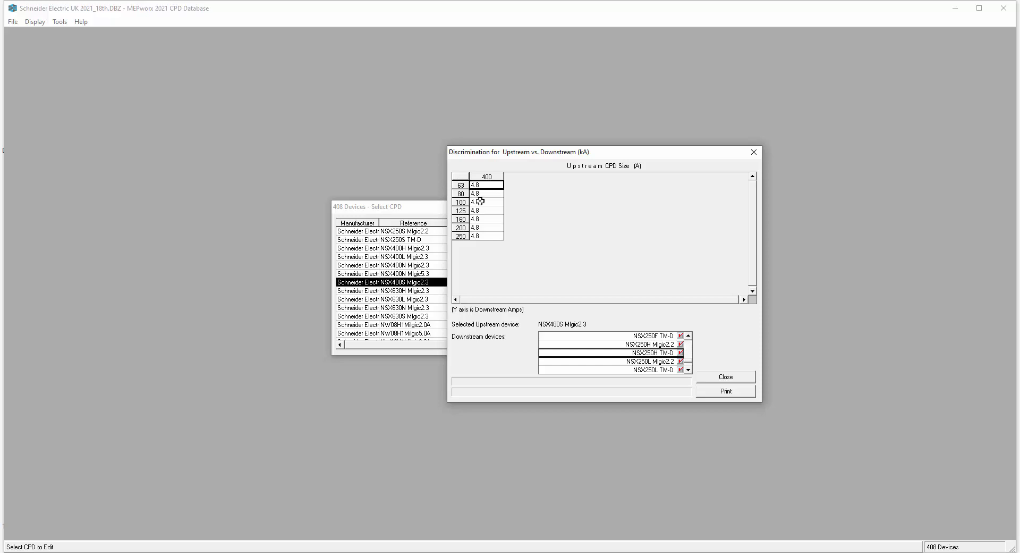
{"action": "left_click_drag", "start_coordinate": [480, 181], "coordinate": [499, 262]}
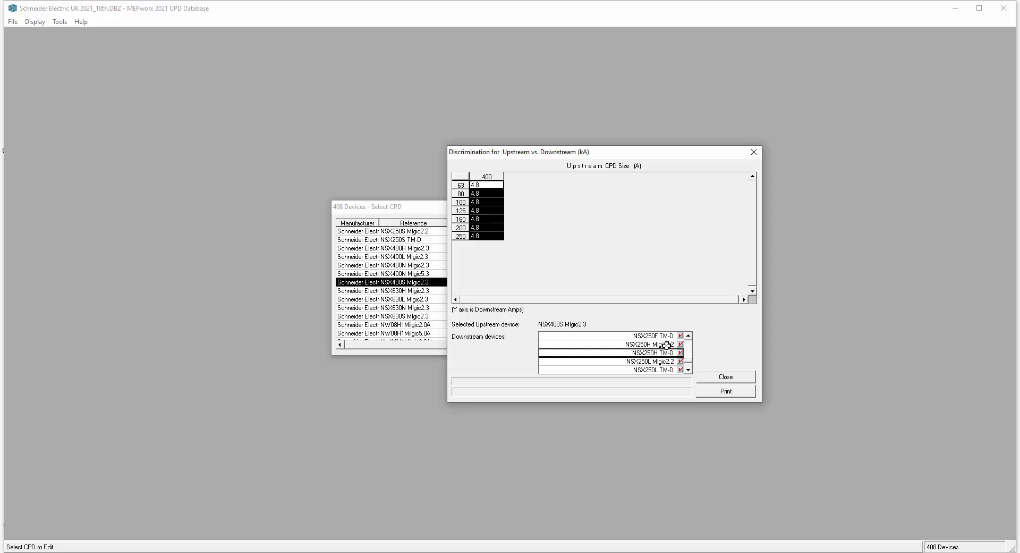
{"action": "left_click_drag", "start_coordinate": [475, 183], "coordinate": [483, 268]}
- Examine the NSX400S Mlgic2.3's discrimination data against the downstream NSX100F TM-D and NSX100F Mlgic2.2
{"action": "left_click", "coordinate": [689, 335]}
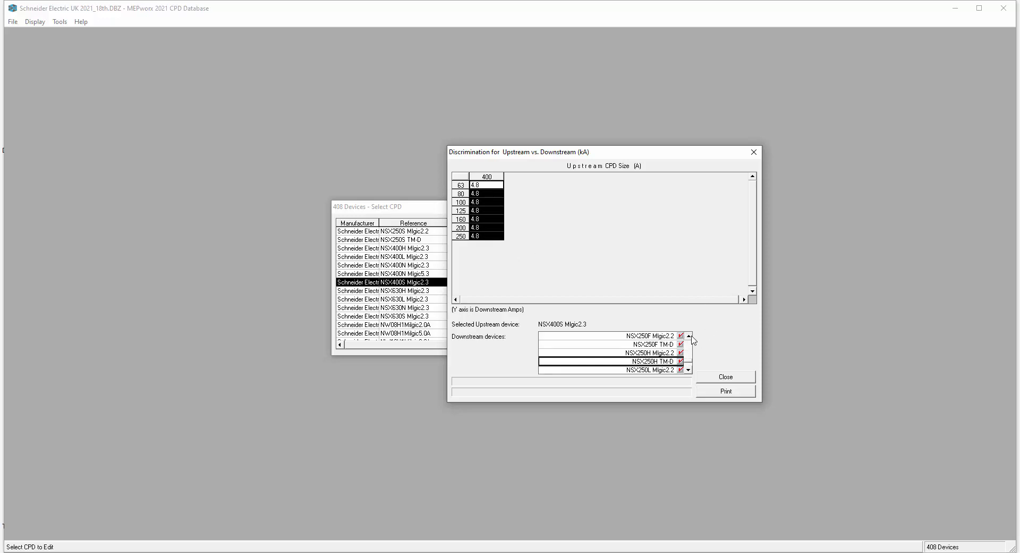
{"action": "left_click", "coordinate": [689, 335]}
{"action": "left_click", "coordinate": [689, 335]}
{"action": "left_click", "coordinate": [690, 336]}
{"action": "left_click", "coordinate": [690, 336]}
{"action": "left_click", "coordinate": [690, 336]}
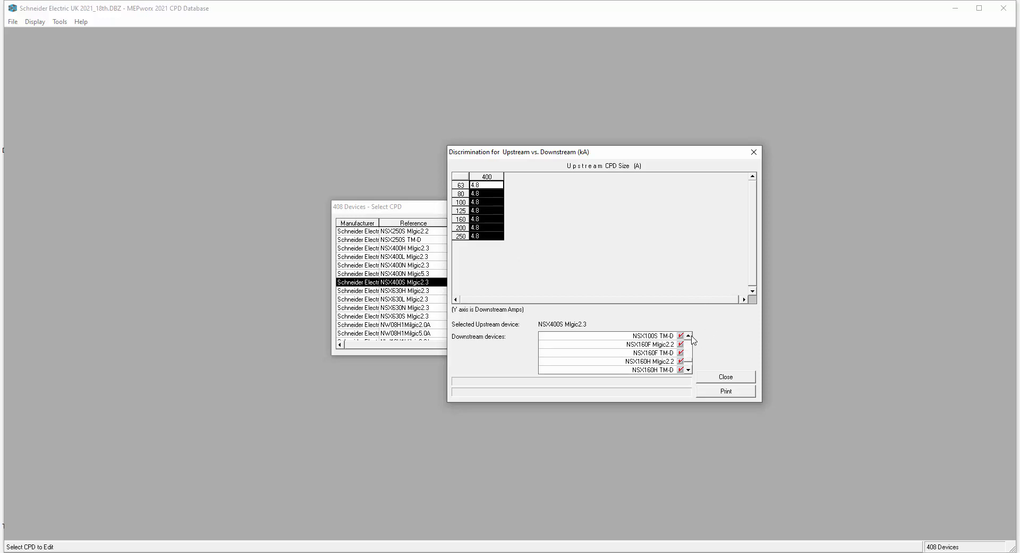
{"action": "left_click", "coordinate": [689, 335]}
{"action": "left_click", "coordinate": [689, 336]}
{"action": "left_click", "coordinate": [690, 335]}
{"action": "left_click", "coordinate": [689, 335]}
{"action": "left_click", "coordinate": [689, 335]}
{"action": "left_click", "coordinate": [689, 335]}
{"action": "left_click", "coordinate": [689, 336]}
{"action": "left_click", "coordinate": [689, 335]}
{"action": "left_click", "coordinate": [689, 336]}
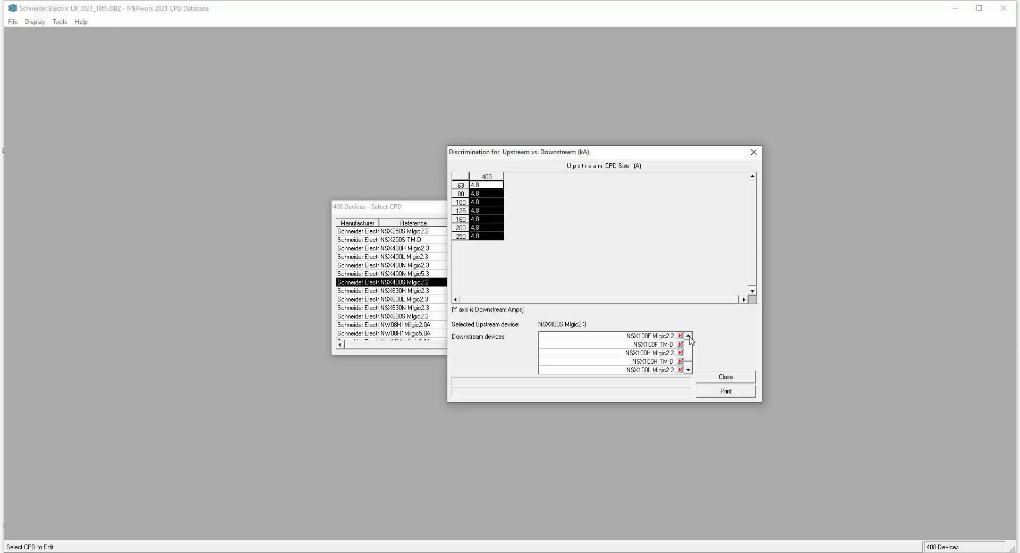
{"action": "left_click", "coordinate": [650, 345]}
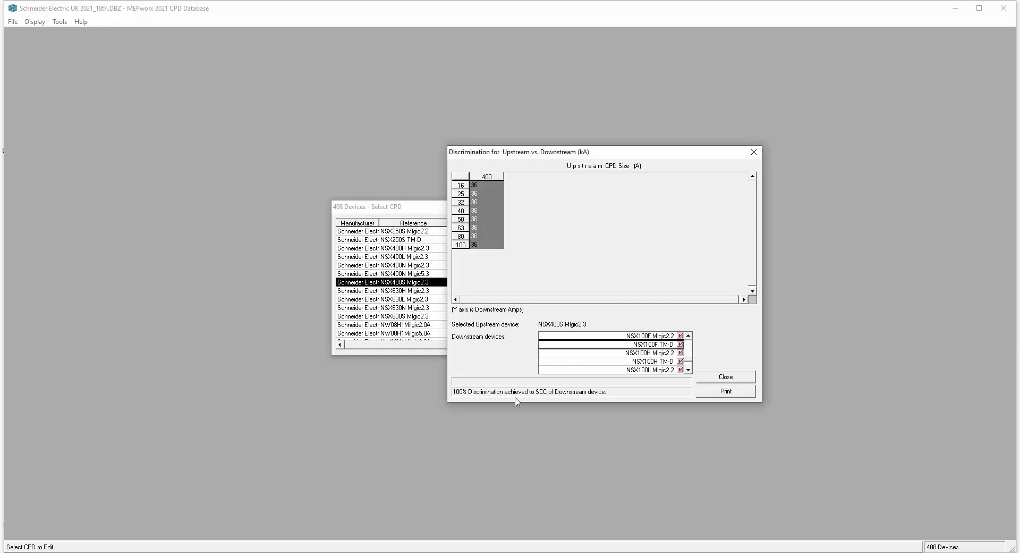
{"action": "left_click", "coordinate": [654, 336]}
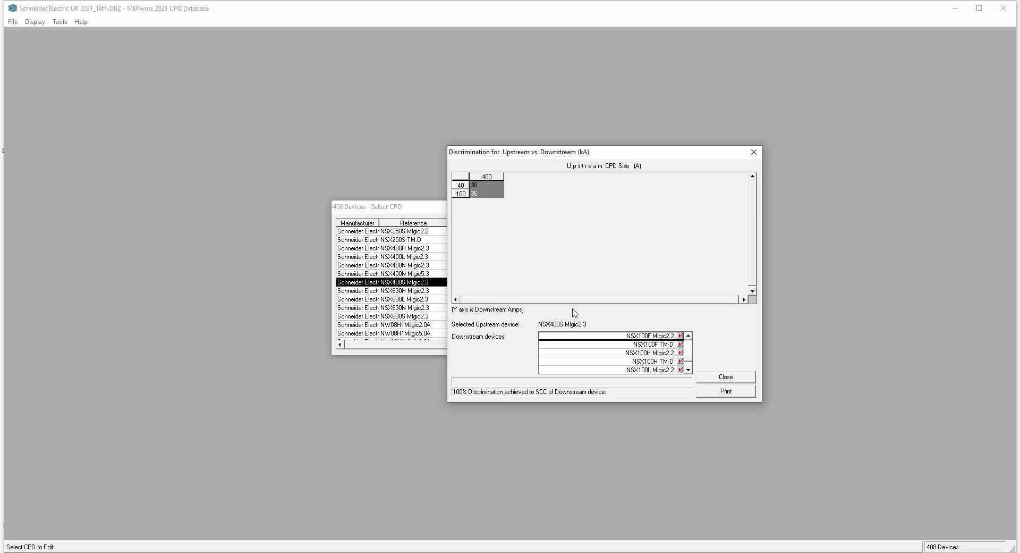
- Look through the downstream devices from the NS630b and NS800N models to the NSX100 and NSX160 ranges
{"action": "left_click", "coordinate": [689, 336]}
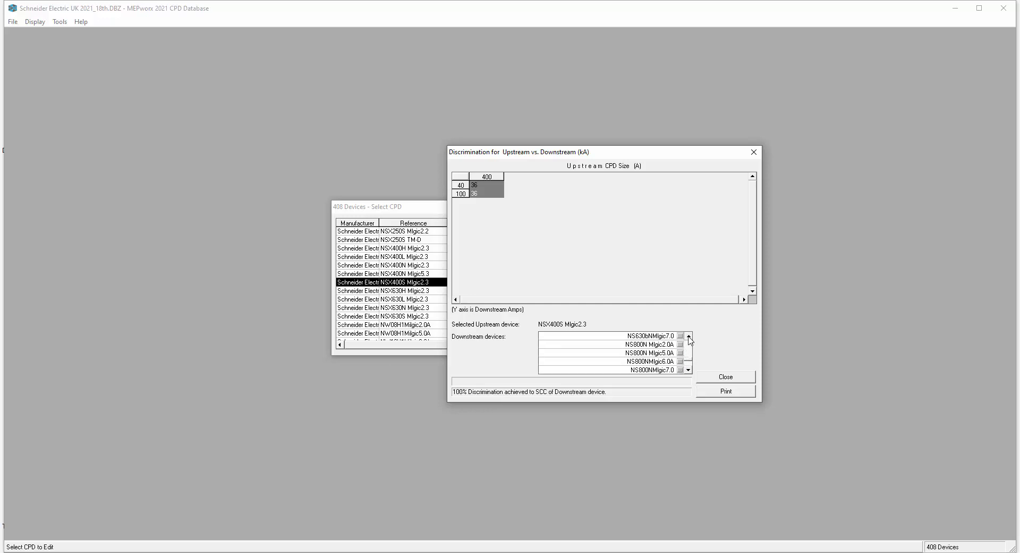
{"action": "left_click", "coordinate": [689, 370]}
{"action": "left_click", "coordinate": [689, 370]}
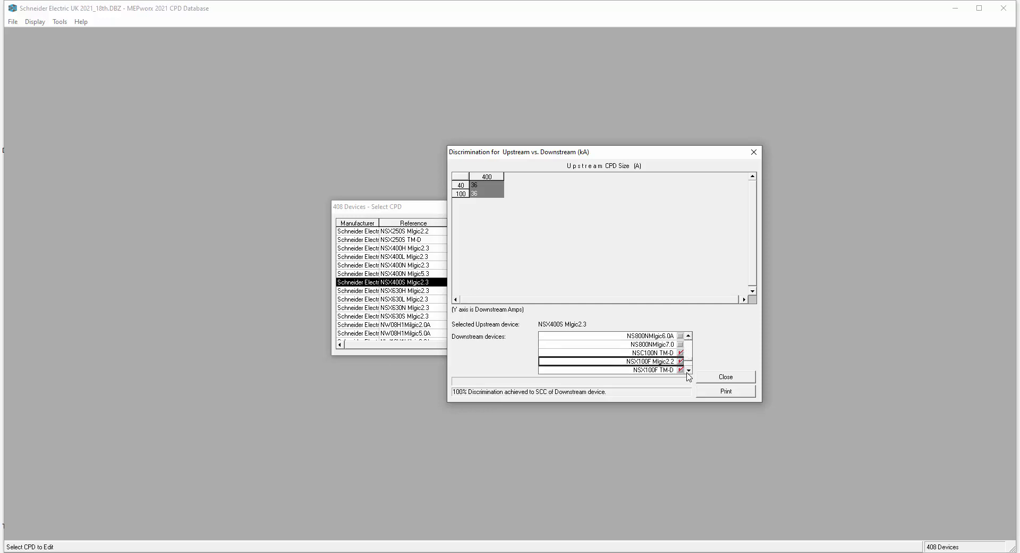
{"action": "left_click", "coordinate": [689, 370]}
{"action": "left_click", "coordinate": [689, 370]}
{"action": "left_click", "coordinate": [689, 370]}
{"action": "left_click", "coordinate": [689, 370]}
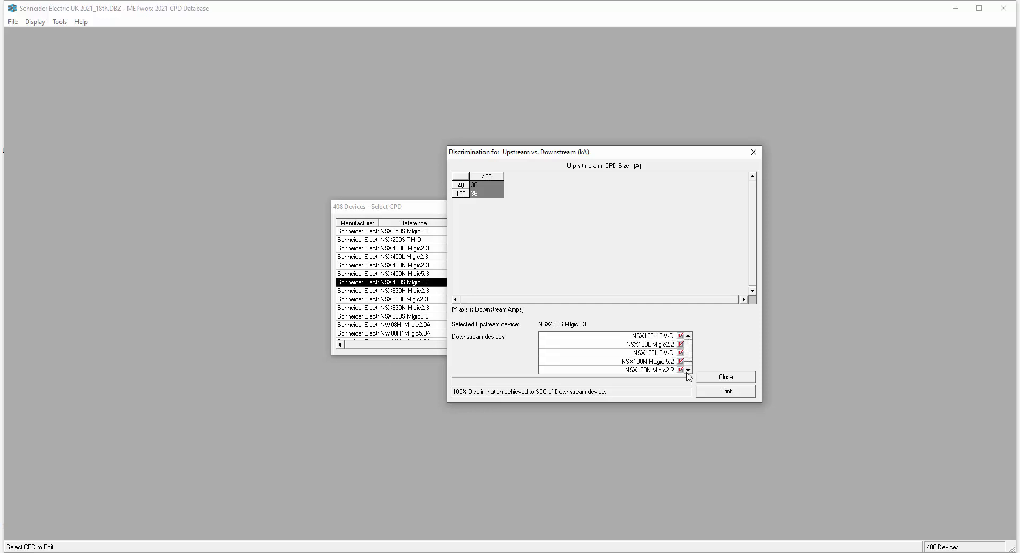
{"action": "left_click", "coordinate": [689, 369]}
{"action": "left_click", "coordinate": [688, 370]}
{"action": "left_click", "coordinate": [689, 370]}
{"action": "left_click", "coordinate": [689, 370]}
{"action": "left_click", "coordinate": [689, 370]}
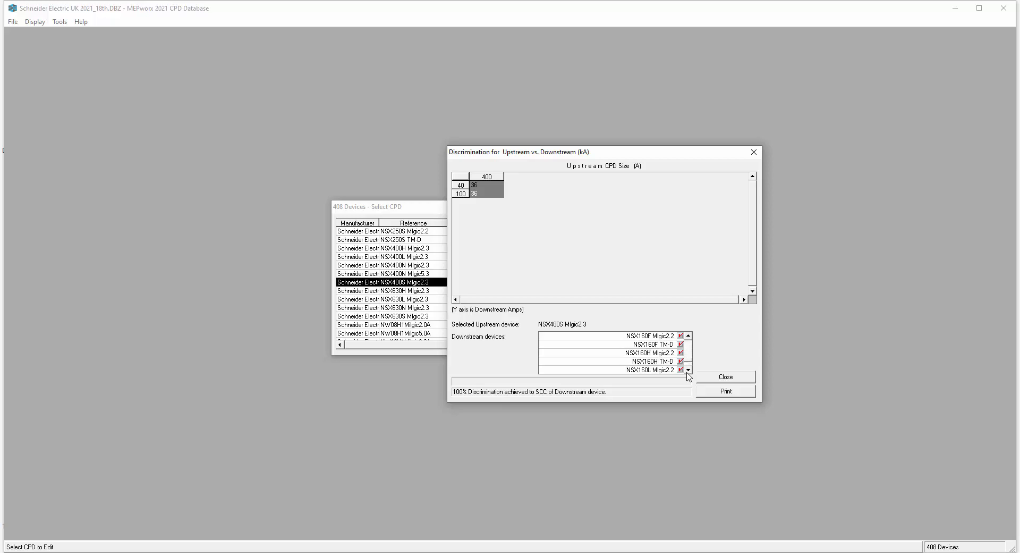